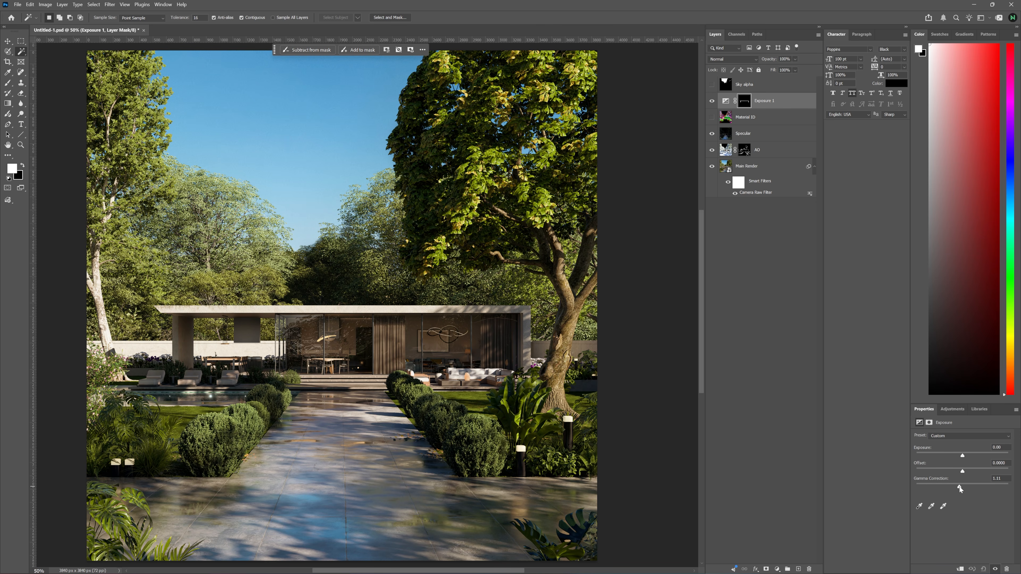
Step: Raise the exposure slightly on the building's masked Exposure adjustment, comparing the image with and without the layer
drag(962, 455, 966, 455)
click(995, 569)
click(712, 101)
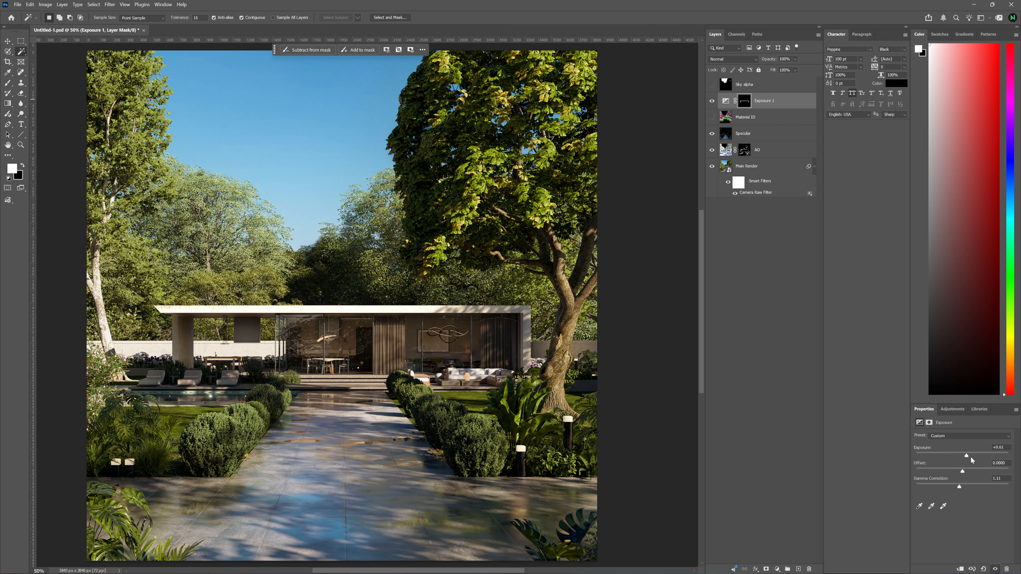
drag(967, 456, 964, 456)
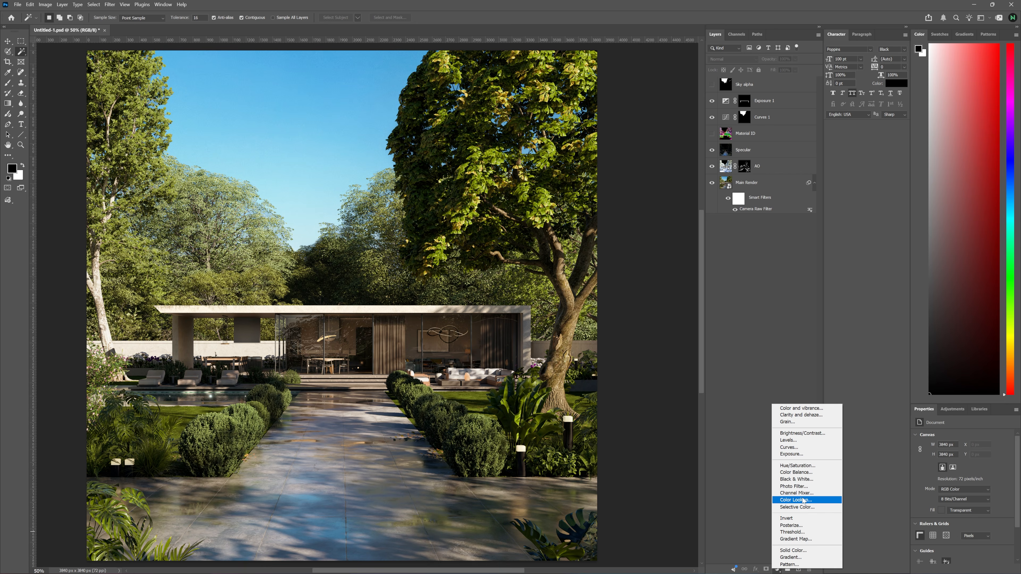
Step: Add a Color Balance adjustment layer, fine-tune the shadows' cyan-red balance, and set the midtones' yellow-blue balance to +2
click(811, 472)
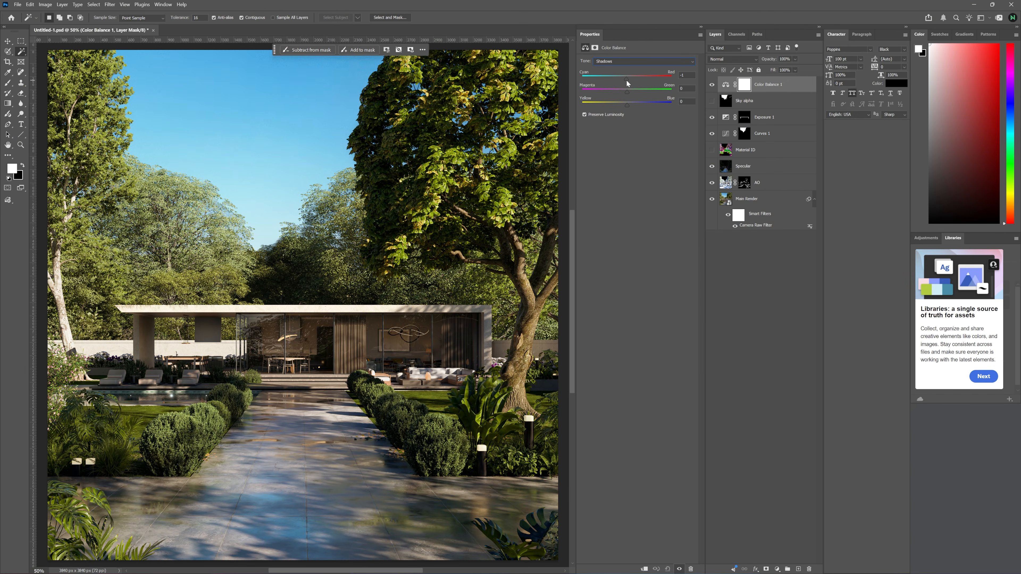
mouse_move(627, 80)
mouse_down()
mouse_move(669, 82)
mouse_move(633, 82)
mouse_up()
click(627, 63)
click(629, 77)
drag(630, 103, 526, 113)
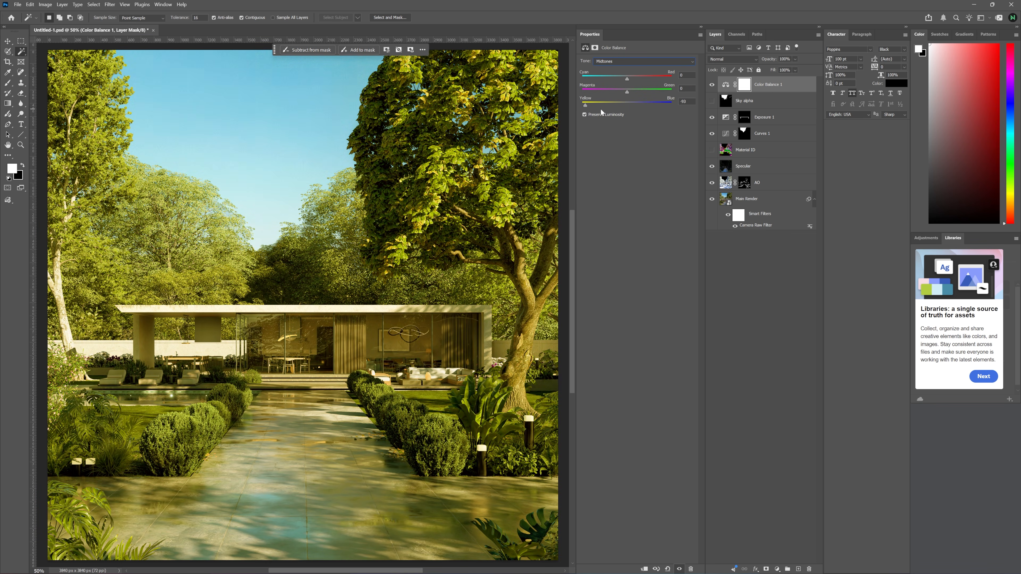
drag(590, 113, 727, 107)
drag(674, 138, 638, 125)
Step: Add a Color Lookup adjustment layer using the DropBlues.3DL LUT
click(777, 569)
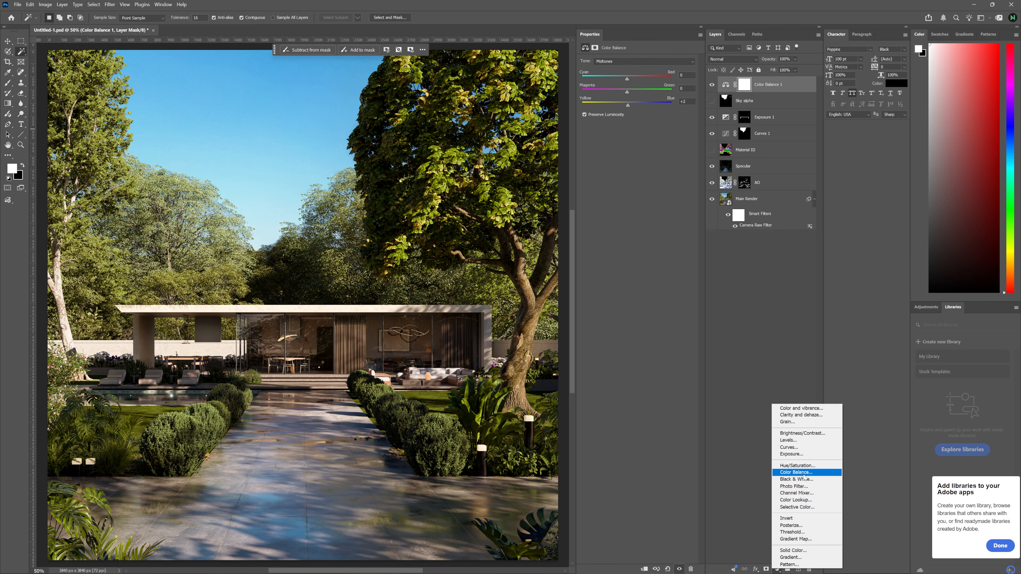
click(815, 501)
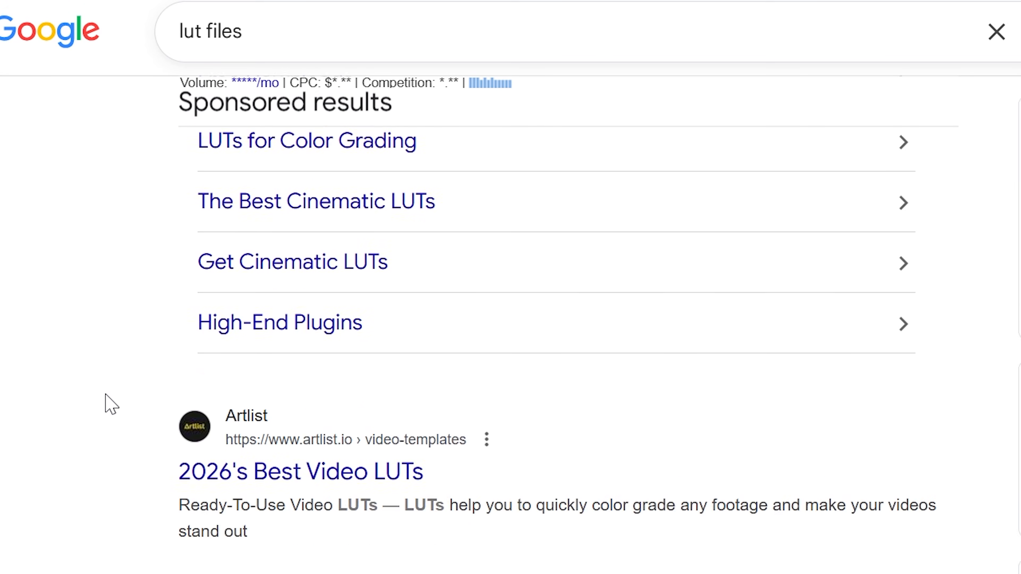
Step: Look through the browser's web search results for lut files
scroll(80, 418, down, 15)
scroll(83, 421, down, 15)
scroll(82, 420, down, 15)
scroll(80, 421, down, 8)
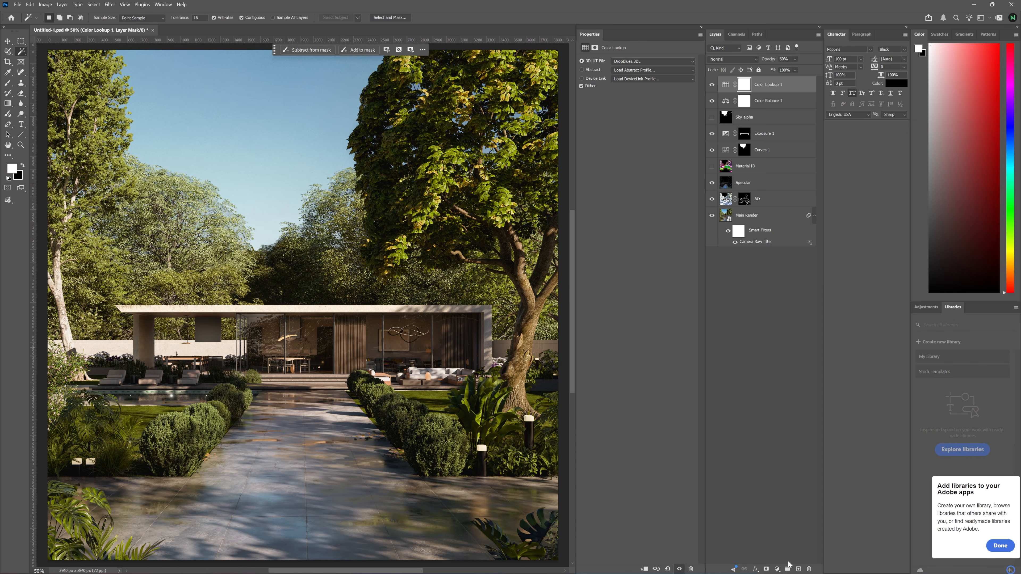
Step: Create a new layer and draw a muted golden gradient from the image's right edge toward the lower left
click(798, 568)
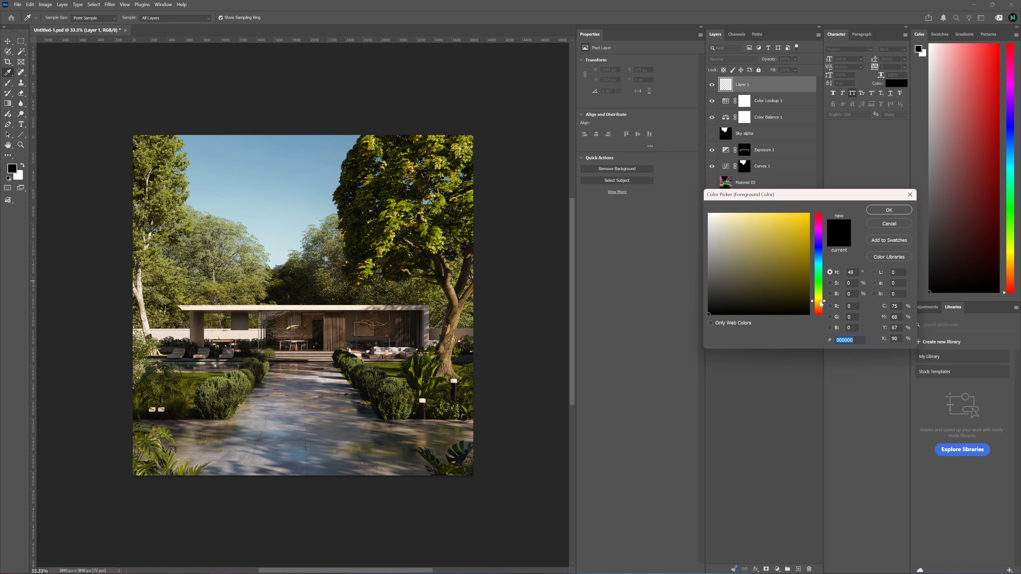
drag(823, 306, 823, 302)
mouse_move(761, 243)
mouse_down()
mouse_move(741, 248)
mouse_move(744, 240)
mouse_up()
click(887, 210)
key(g)
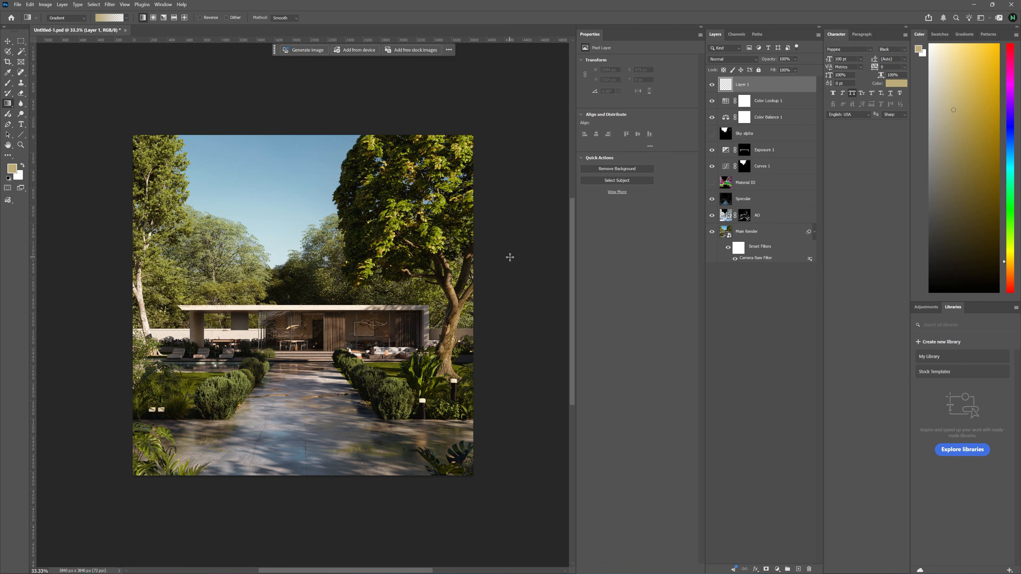
mouse_move(502, 325)
mouse_down()
mouse_move(180, 176)
mouse_move(171, 222)
mouse_move(50, 365)
mouse_move(319, 425)
mouse_move(263, 451)
mouse_up()
Step: Paint black on the gradient fill's mask with a large soft brush at 25% opacity to thin the haze over the scene and right-hand tree
key(b)
key(d)
mouse_move(258, 353)
mouse_down()
mouse_move(376, 354)
mouse_move(376, 342)
mouse_move(398, 350)
mouse_up()
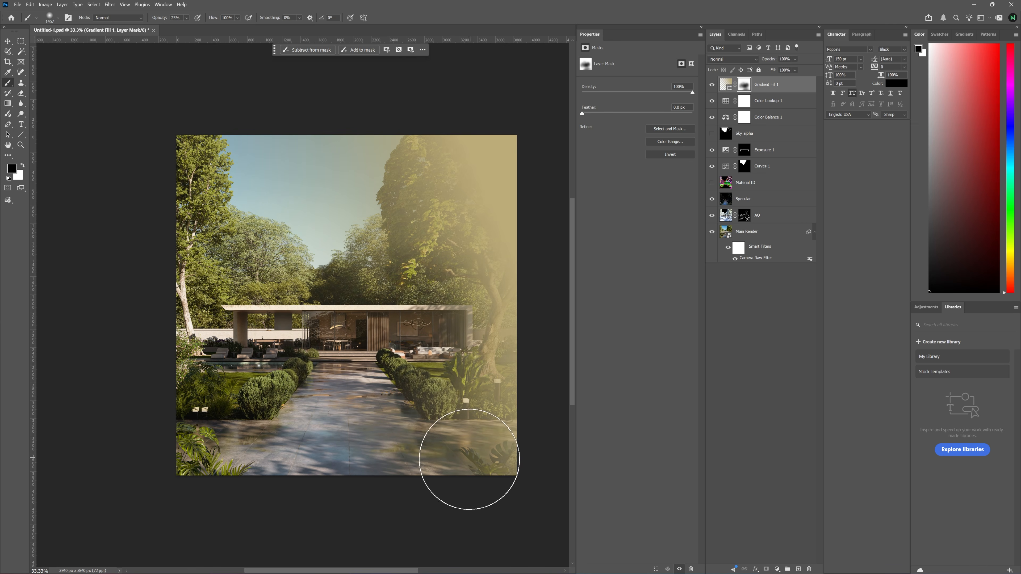
drag(468, 137, 487, 239)
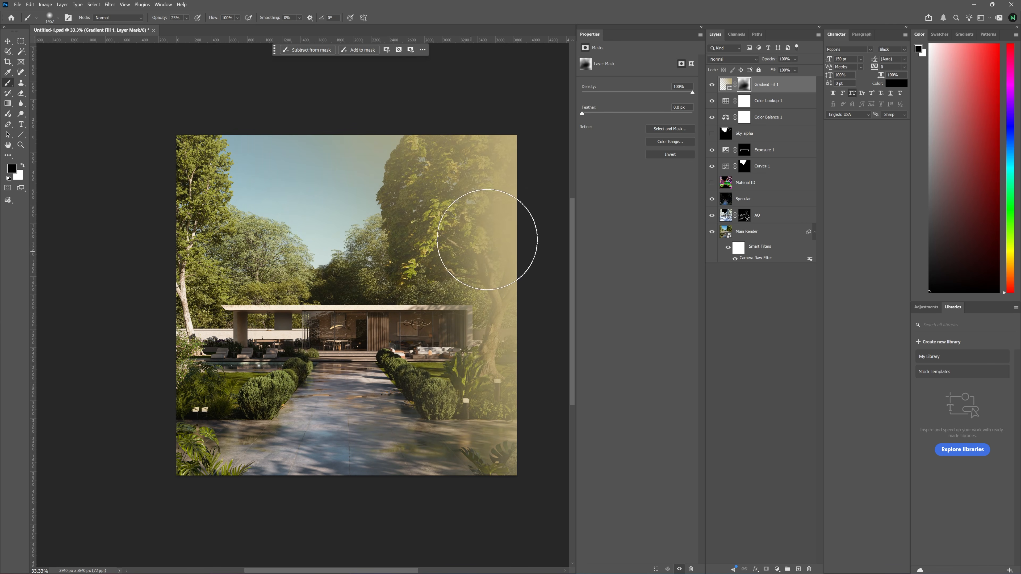
right_click(529, 297)
drag(529, 299, 529, 298)
click(263, 476)
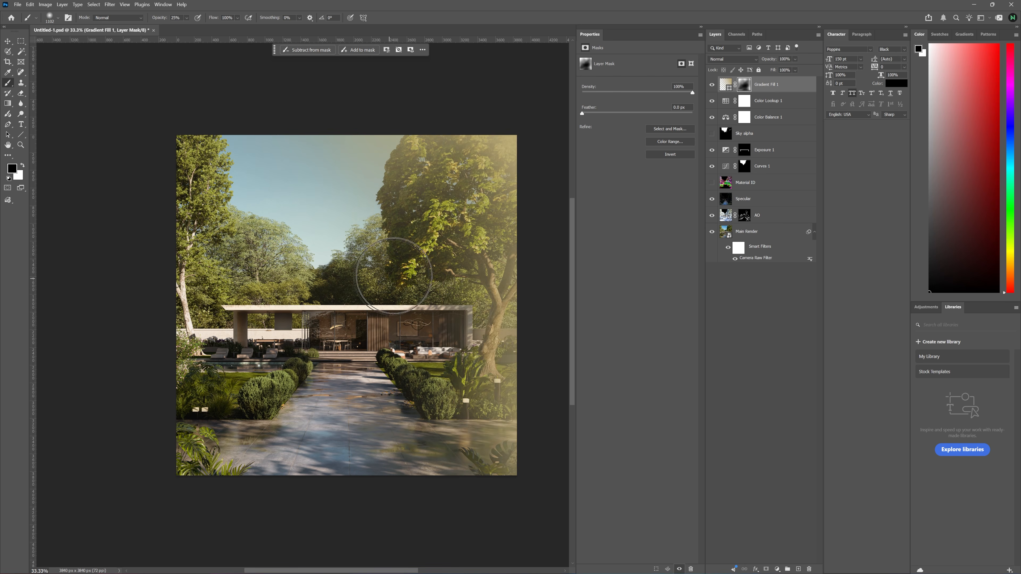
click(427, 187)
click(465, 190)
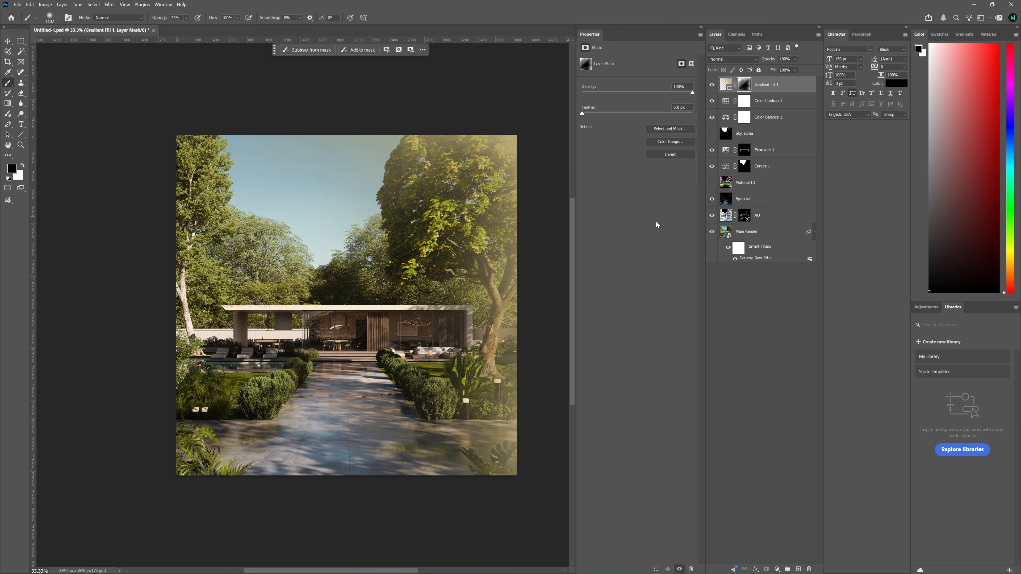
Step: Try the Soft Light blend mode on the gradient fill and compare the image with and without it
click(740, 60)
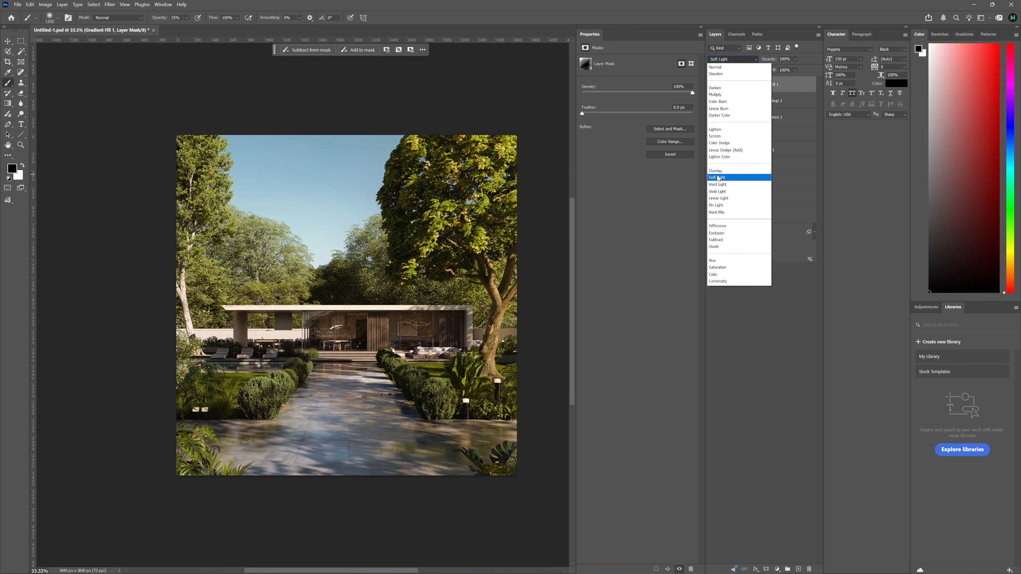
click(736, 174)
click(712, 85)
click(713, 85)
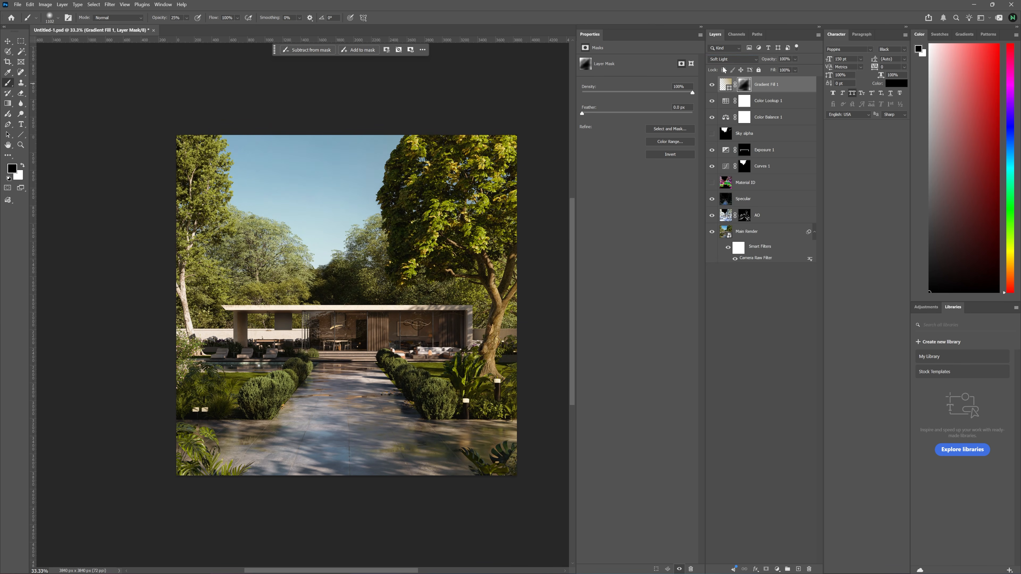
Step: Set the gradient fill to Screen blend mode at 20% opacity and compare the image with and without it
click(729, 61)
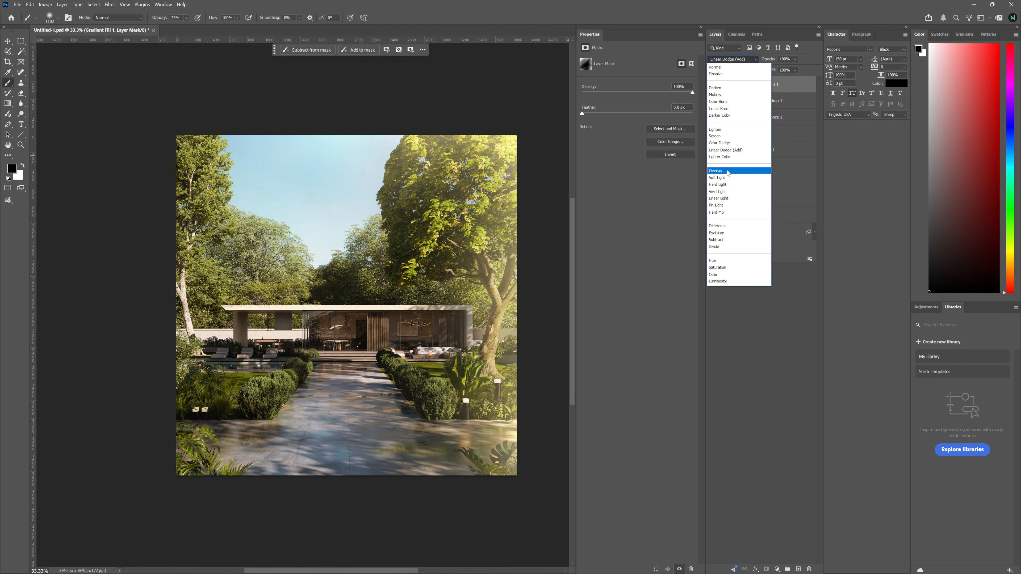
click(728, 136)
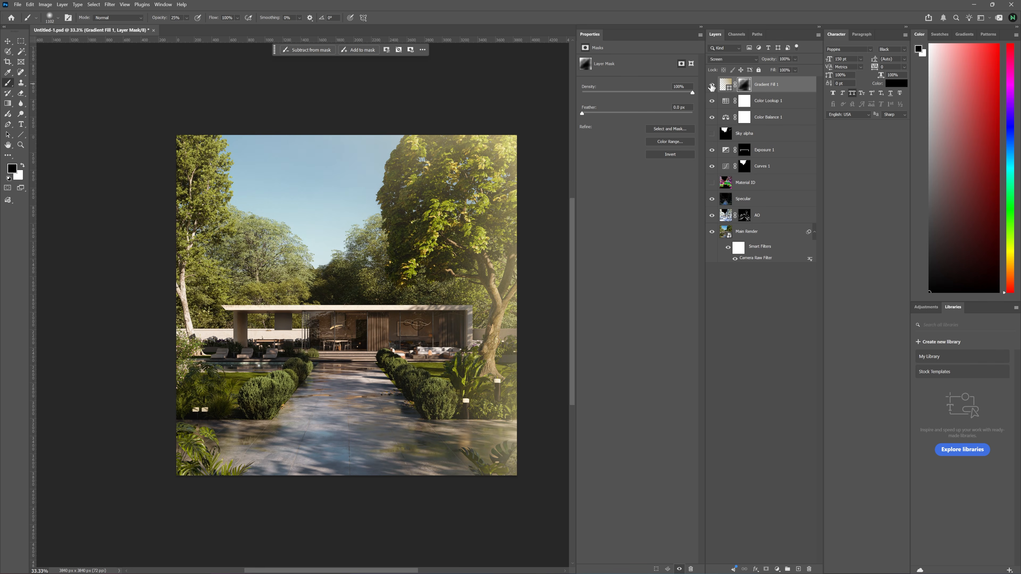
click(785, 59)
text(20)
click(711, 84)
click(711, 85)
Step: Add a Hue/Saturation adjustment layer with saturation at -12 and compare the image with and without it
click(777, 569)
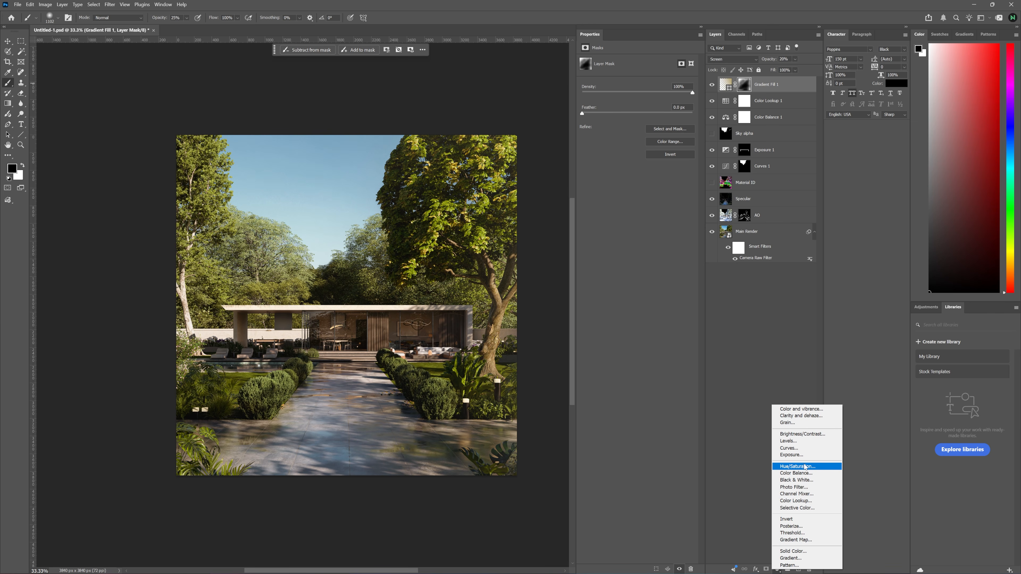
click(805, 467)
drag(637, 116, 632, 120)
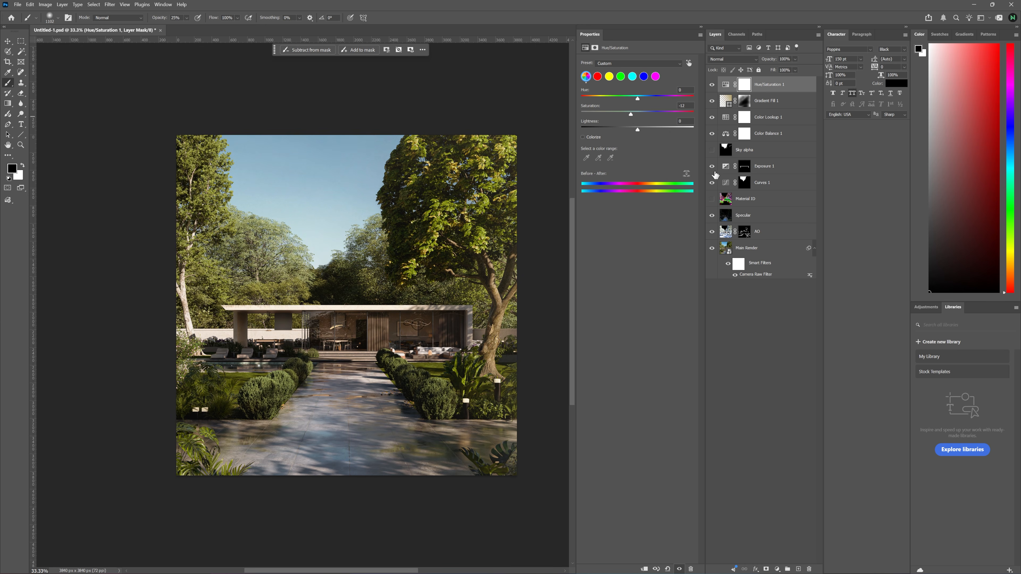
click(712, 85)
click(711, 85)
click(712, 86)
click(711, 86)
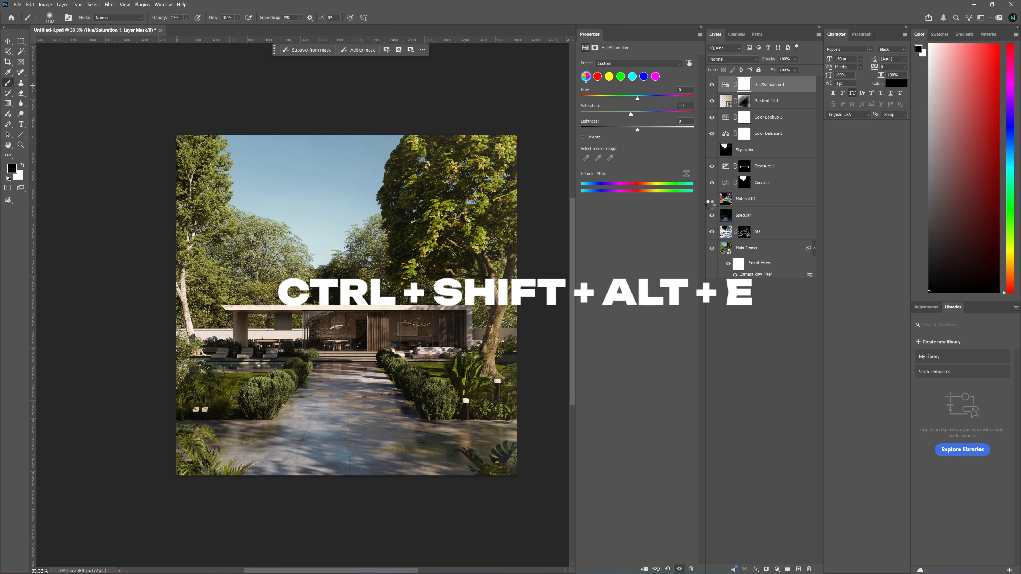
Step: Stamp all visible layers into a new layer and apply Add Noise to it at 3% with uniform distribution
key(ctrl+shift+alt+e)
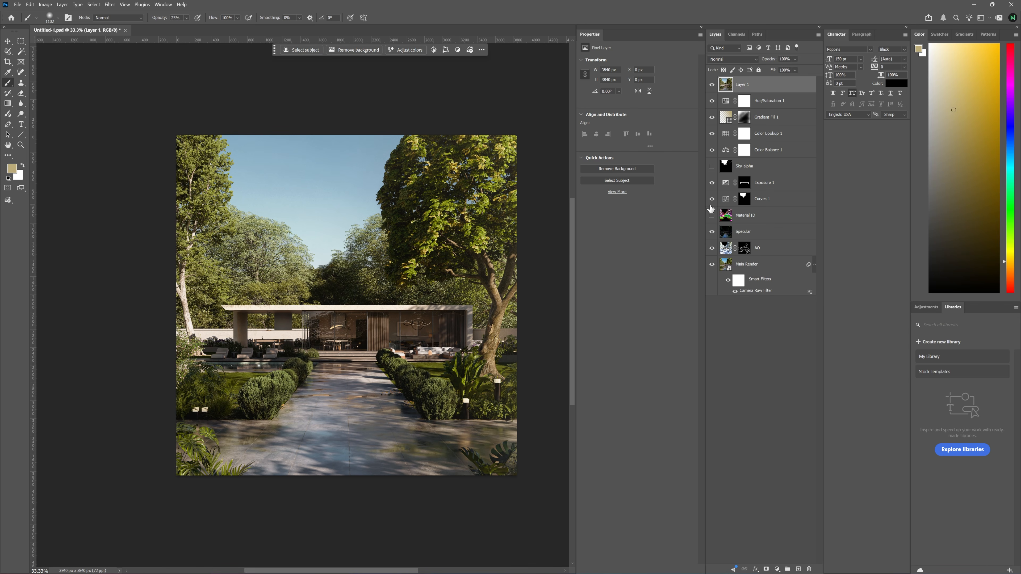
click(110, 4)
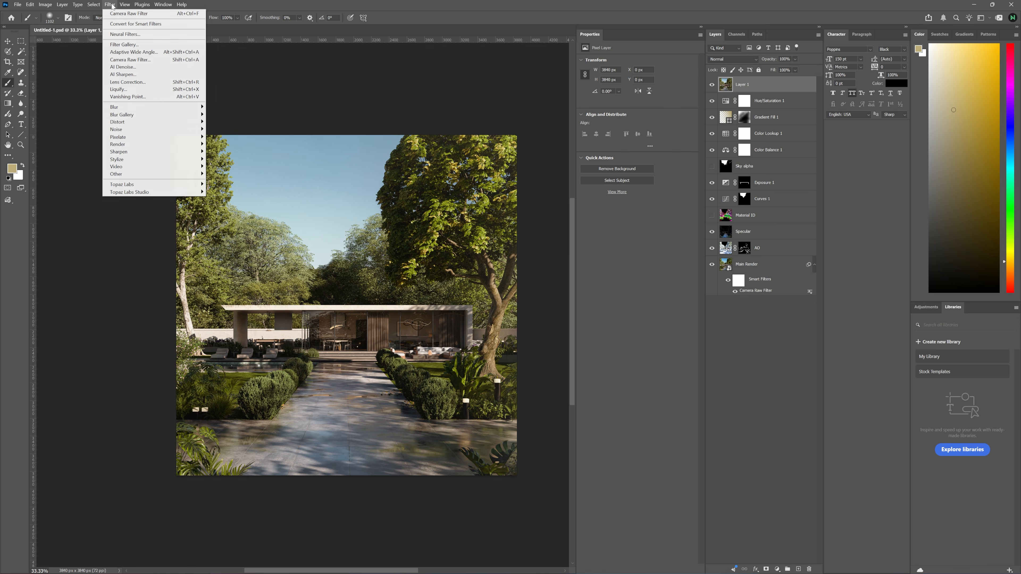
mouse_move(121, 130)
click(226, 130)
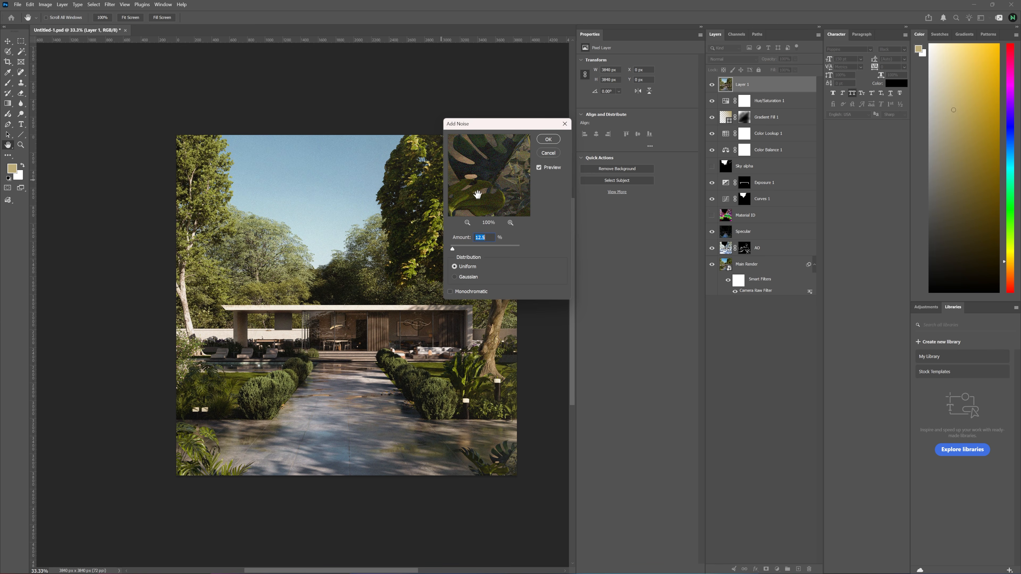
text(3)
click(510, 223)
click(510, 222)
click(510, 223)
click(539, 168)
click(539, 168)
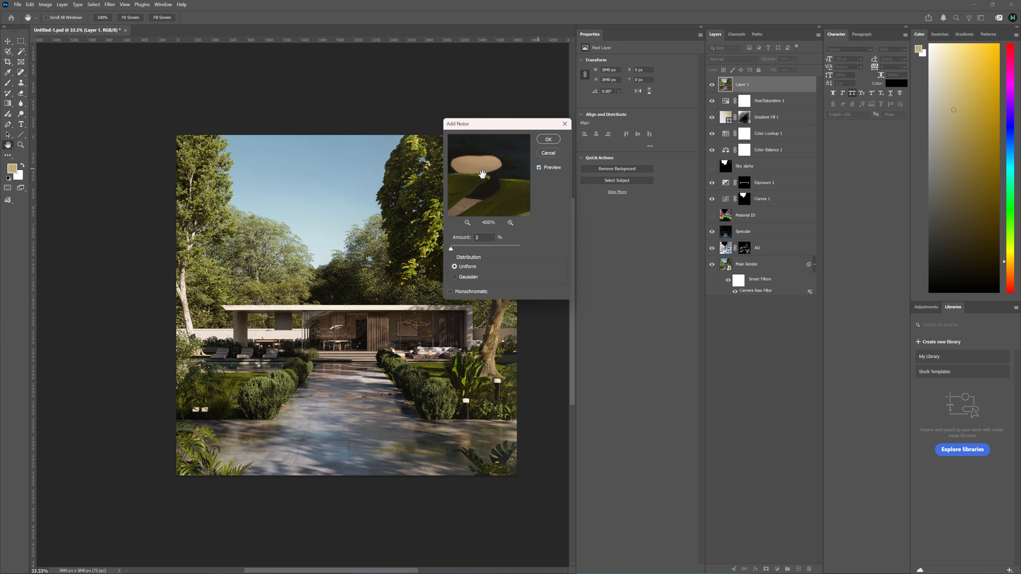
click(548, 140)
Step: Examine the noise grain at 400% on the roof edge and trees, comparing with the noise layer's visibility switched
key(ctrl+plus)
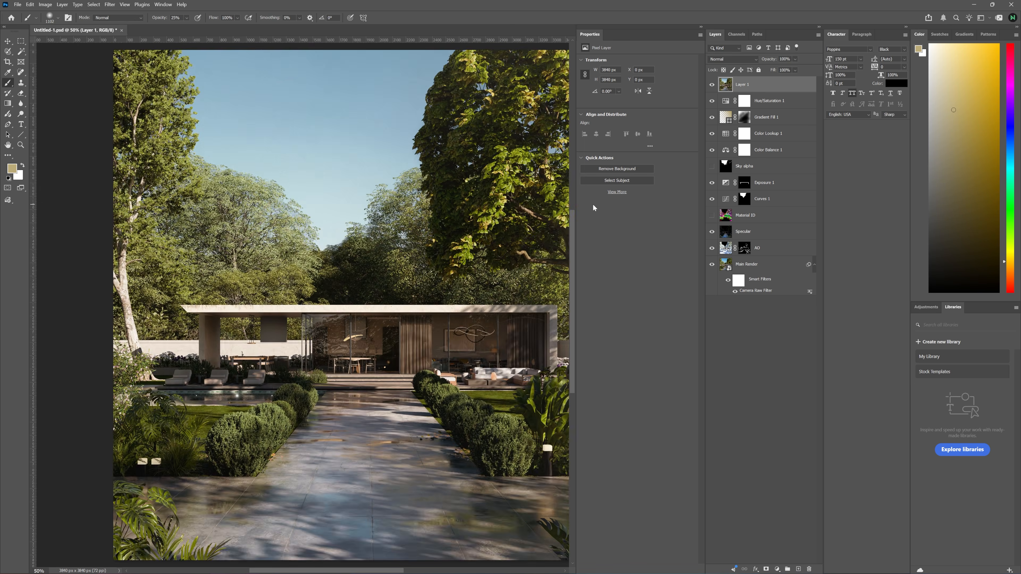
key(ctrl+plus)
key(ctrl+plus)
key(ctrl+plus)
key(ctrl+plus)
key(ctrl+plus)
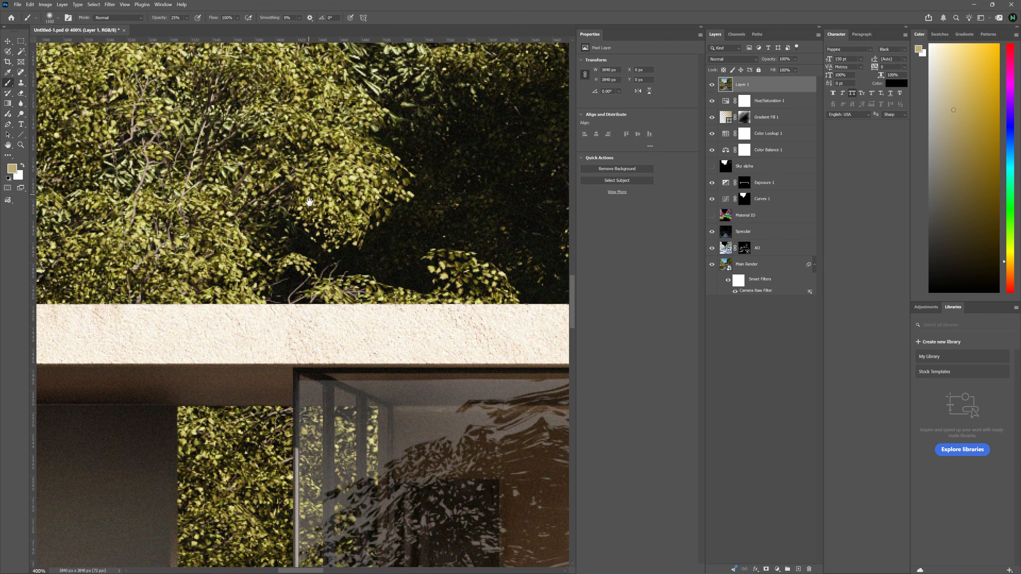
drag(310, 203, 416, 335)
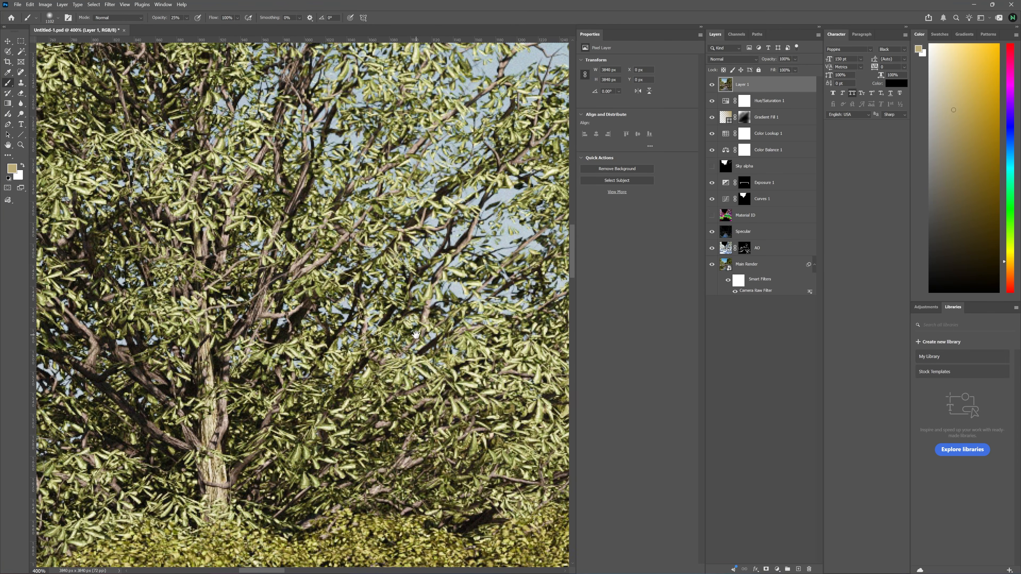
drag(435, 519, 438, 189)
drag(454, 373, 438, 140)
click(712, 85)
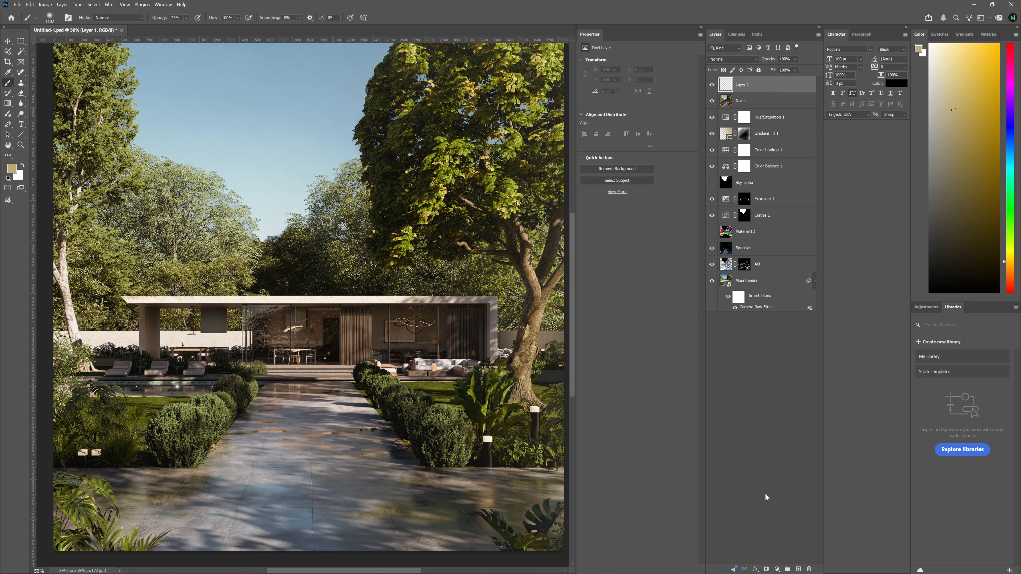
Step: Fill the new empty top layer with the merged picture using Apply Image
click(45, 4)
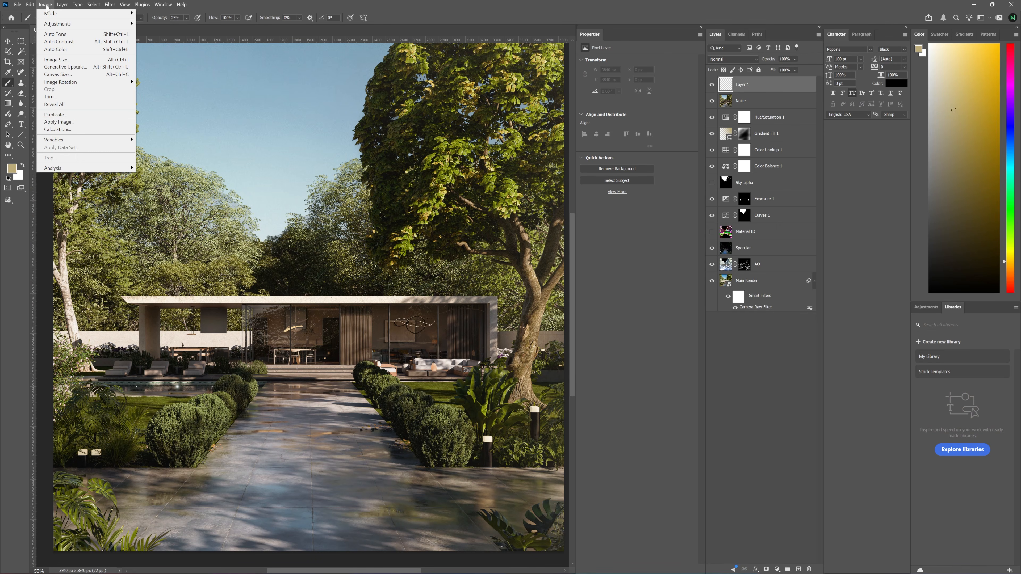
click(79, 119)
key(Return)
key(b)
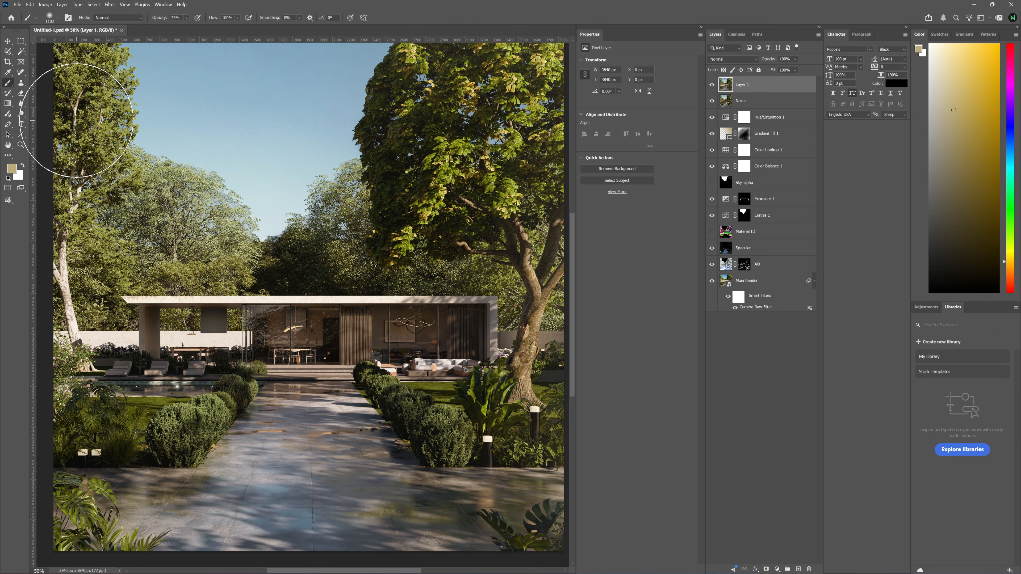
Step: Apply a High Pass filter with a 1 pixel radius to the merged top layer
click(110, 4)
mouse_move(189, 182)
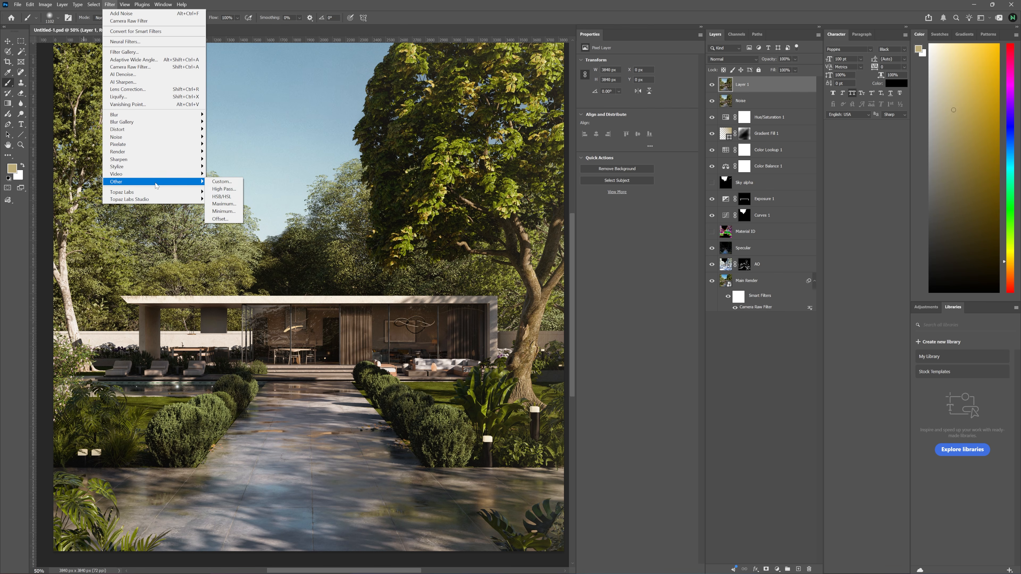
click(236, 190)
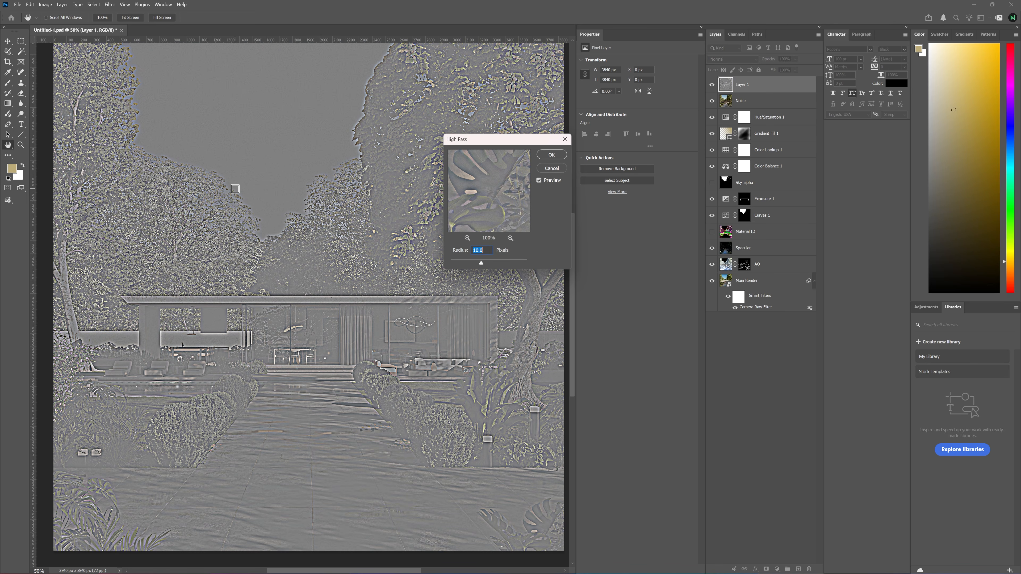
text(1)
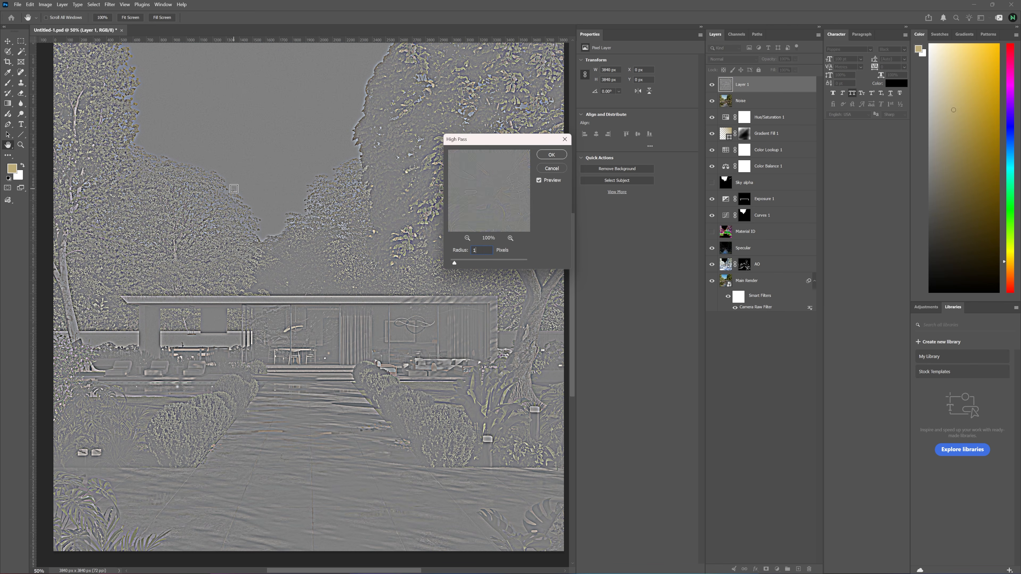
click(554, 155)
key(b)
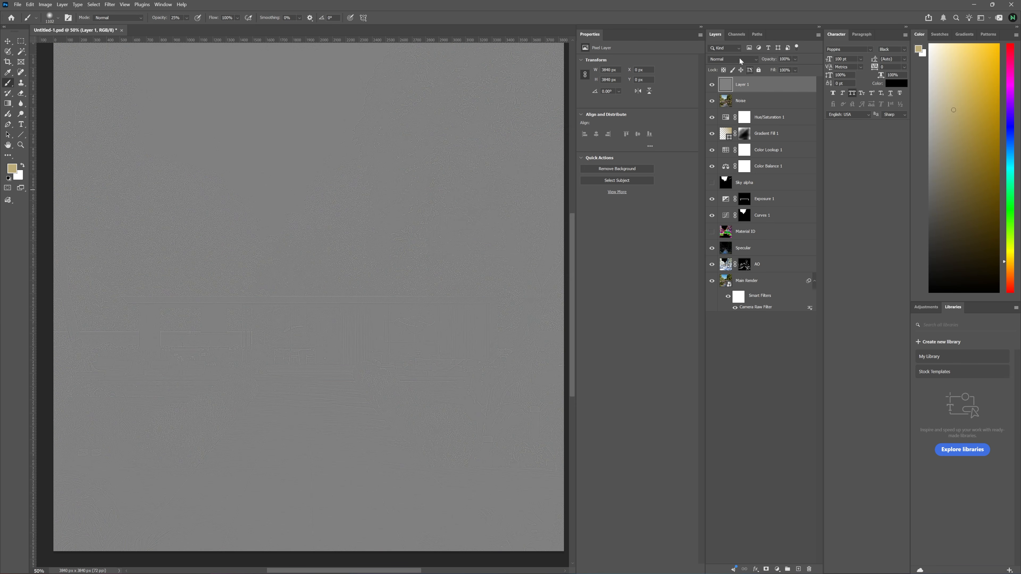
Step: Set the High Pass layer's blend mode to Overlay and its opacity to 40%
click(730, 59)
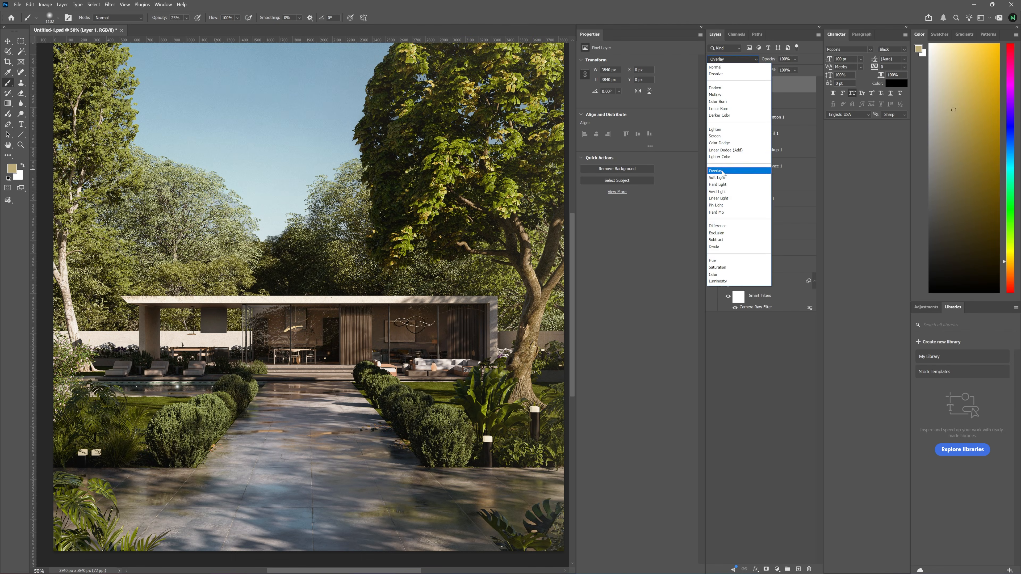
click(720, 172)
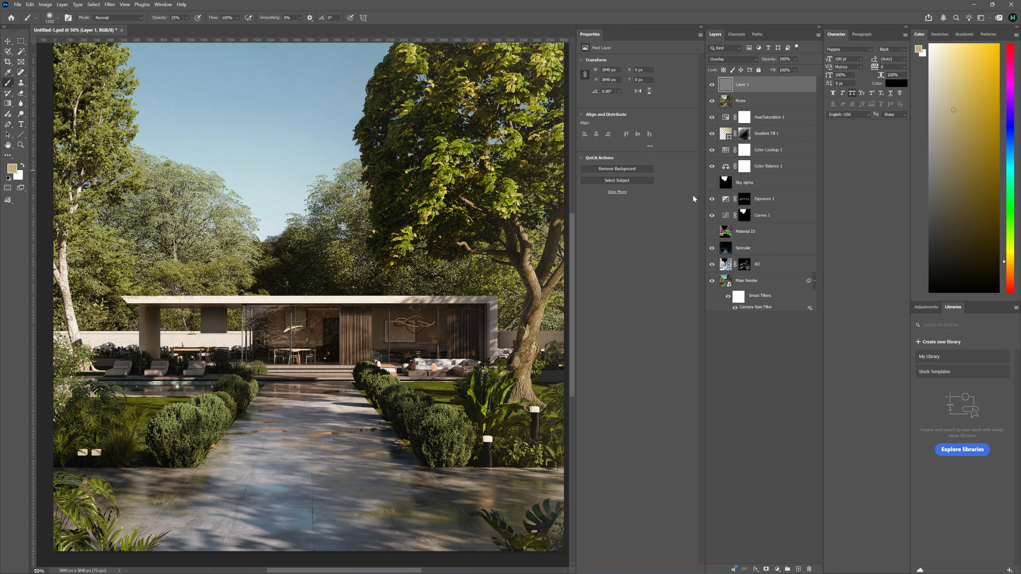
text(4)
Step: Examine the sharpening on the hedges and paving at 200% and 300%, comparing with the High Pass layer's visibility switched
key(ctrl+plus)
key(ctrl+plus)
key(ctrl+plus)
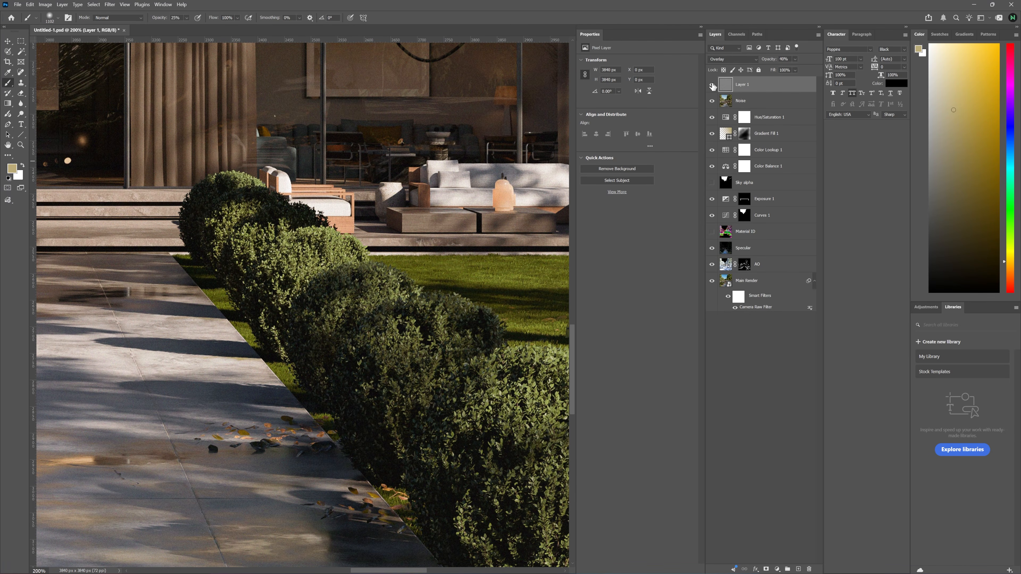
click(712, 84)
click(712, 85)
click(712, 84)
click(712, 85)
key(ctrl+plus)
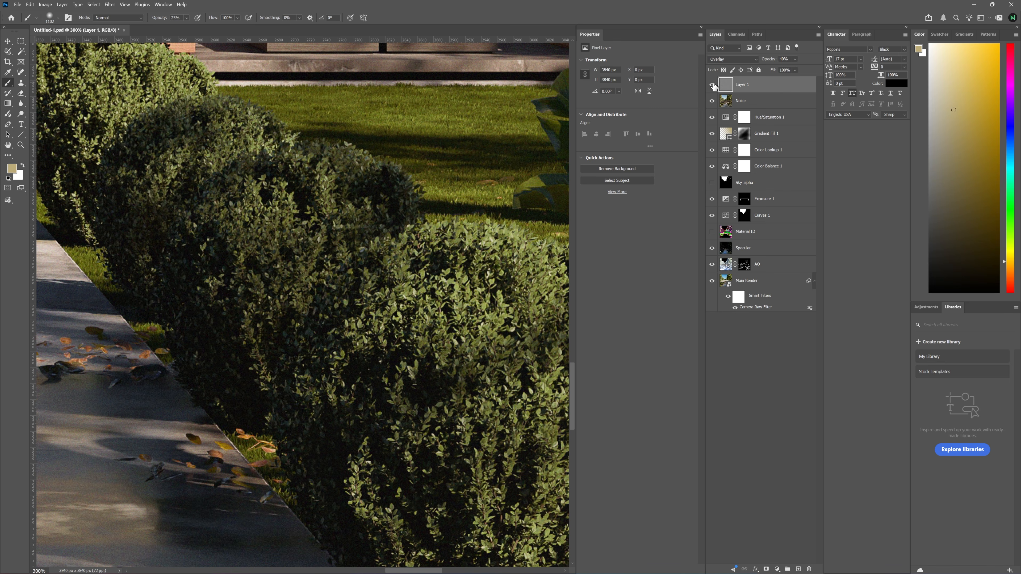
click(712, 85)
click(712, 84)
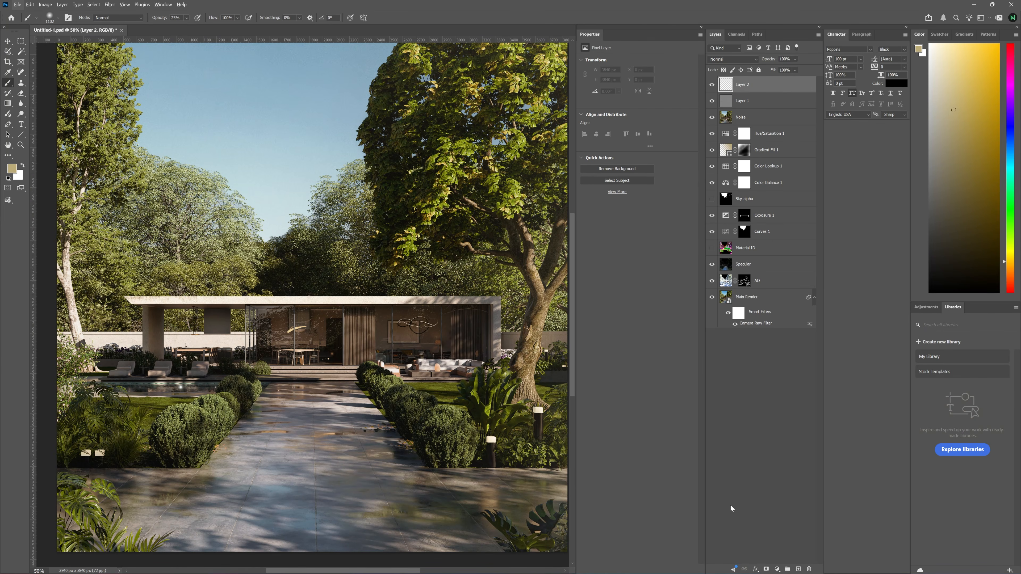
Step: Reset the colours to default, make white the foreground colour and fill the new top layer with it
key(d)
key(x)
key(alt+BackSpace)
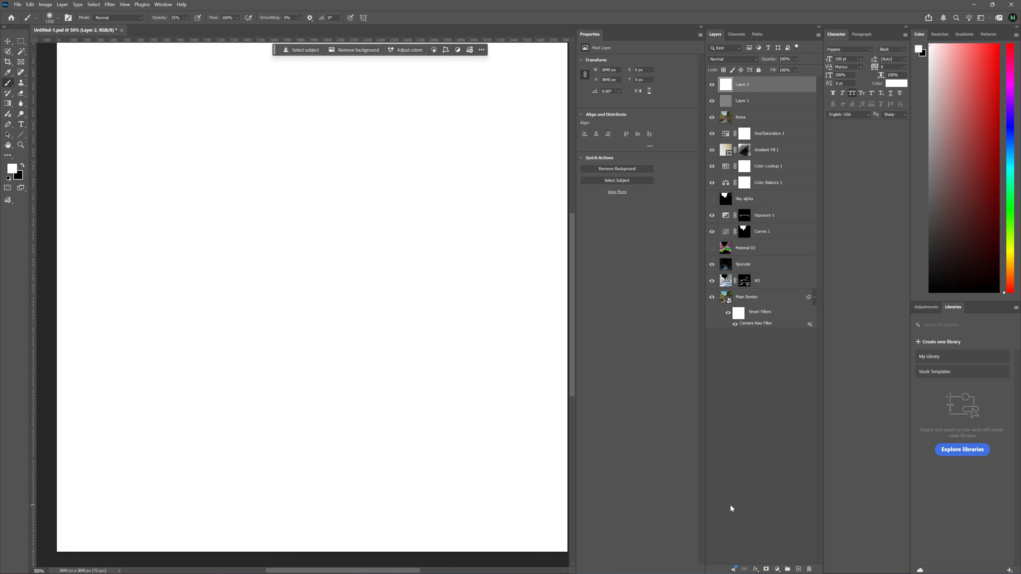
Step: Darken the white layer's corners using Lens Correction with a custom vignette amount of -66
click(110, 5)
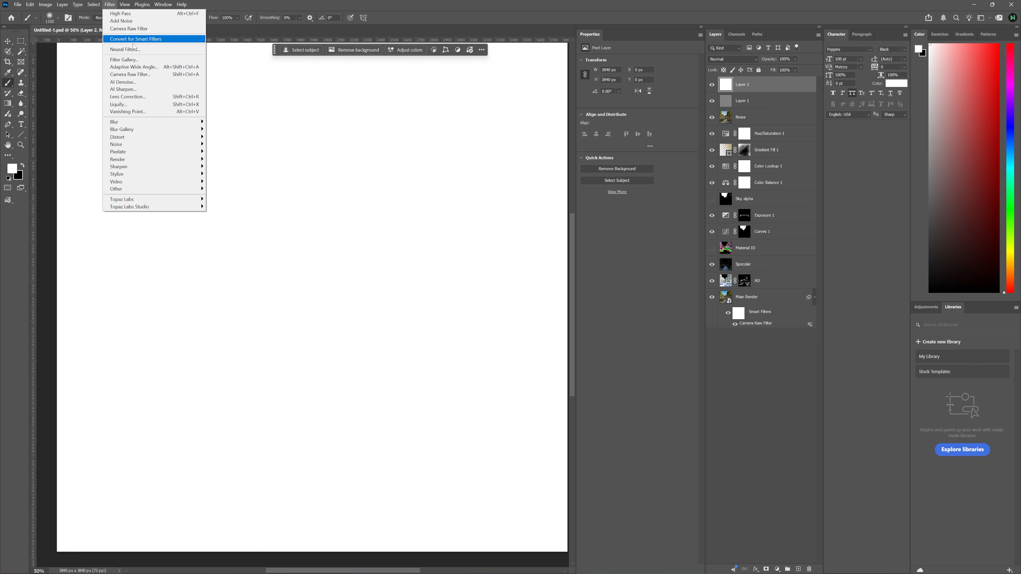
click(153, 98)
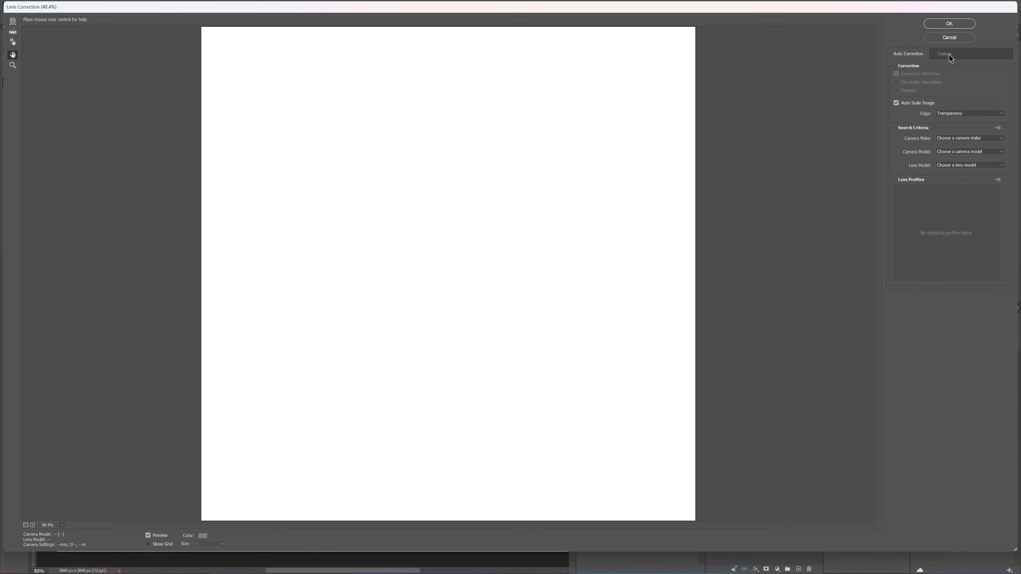
click(947, 54)
drag(950, 178, 916, 184)
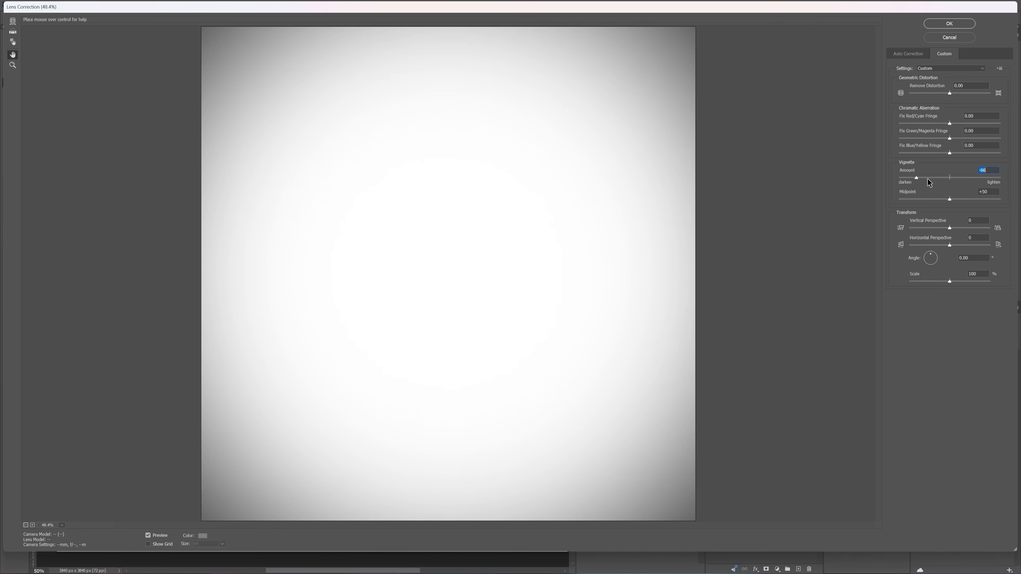
click(963, 25)
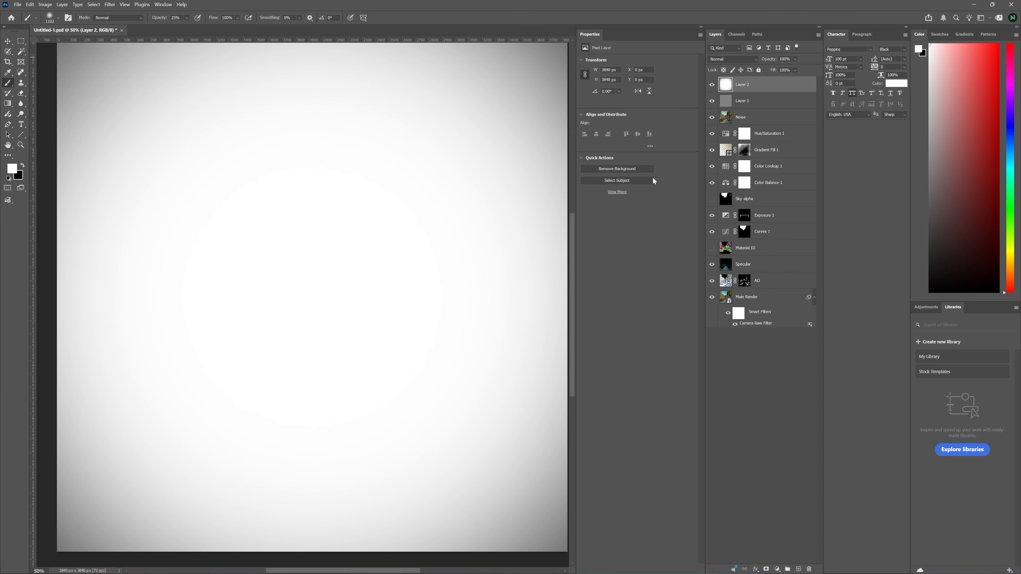
Step: Set the vignette layer's blend mode to Multiply and compare the whole picture with and without the layer
key(ctrl+minus)
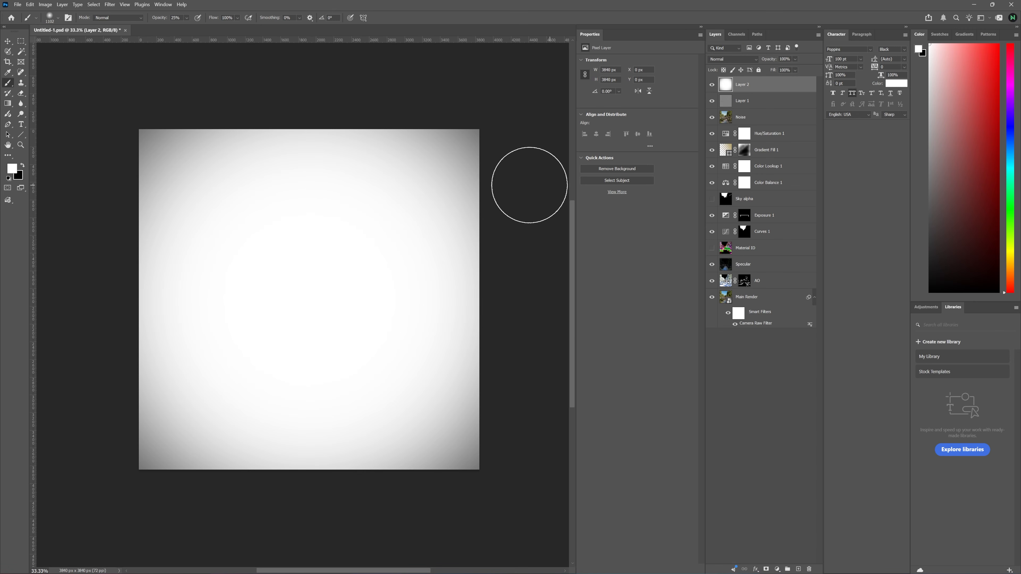
click(734, 58)
click(732, 93)
click(712, 84)
click(712, 84)
click(712, 84)
click(712, 85)
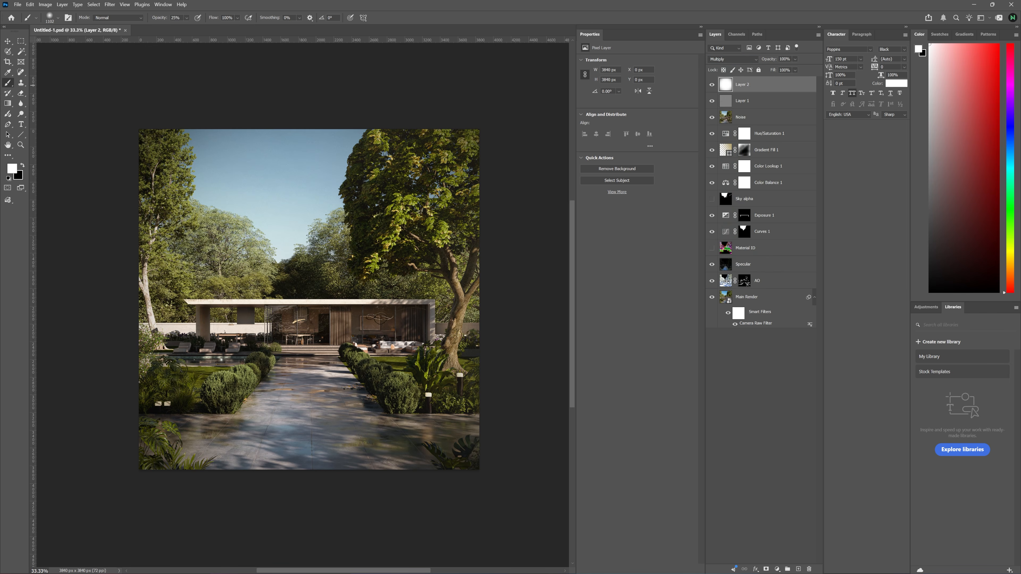
Step: Reduce the vignette layer's opacity to 72% and compare the picture with its visibility switched
drag(794, 68, 799, 68)
click(712, 85)
click(711, 85)
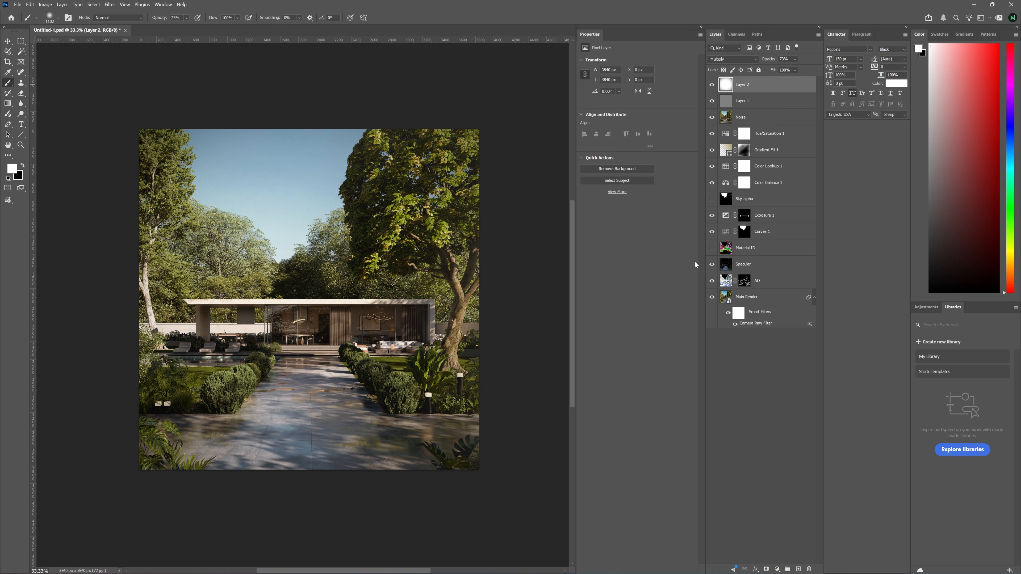